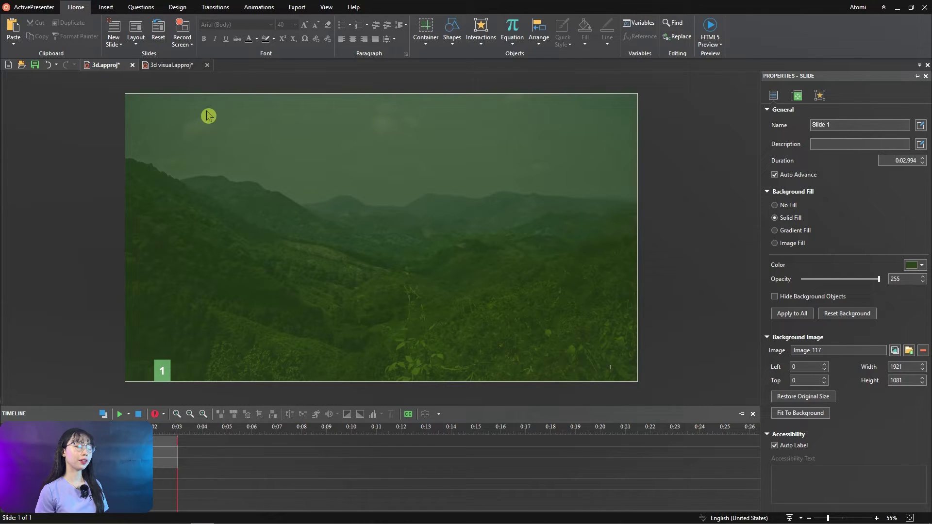
Insert the 3dimage.glb terrain model onto the slide through Insert > 3D Model.
left_click(116, 8)
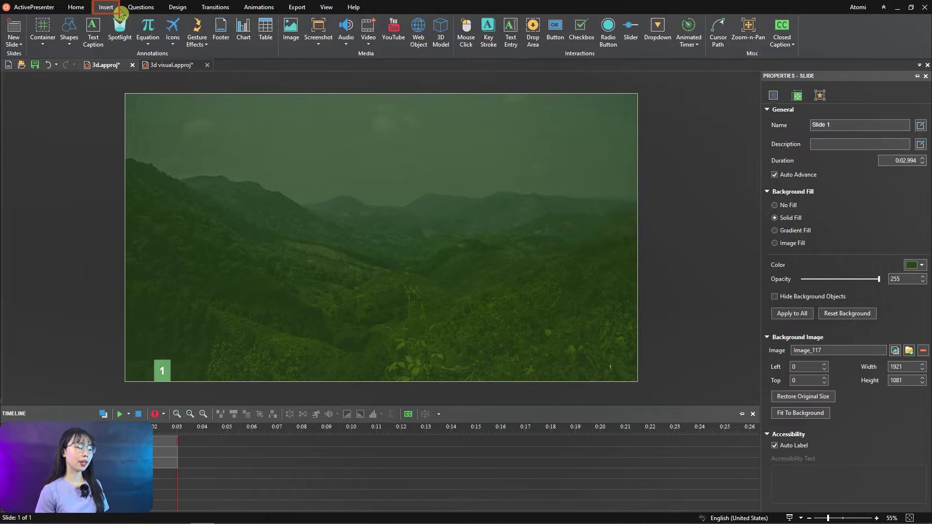
left_click(454, 48)
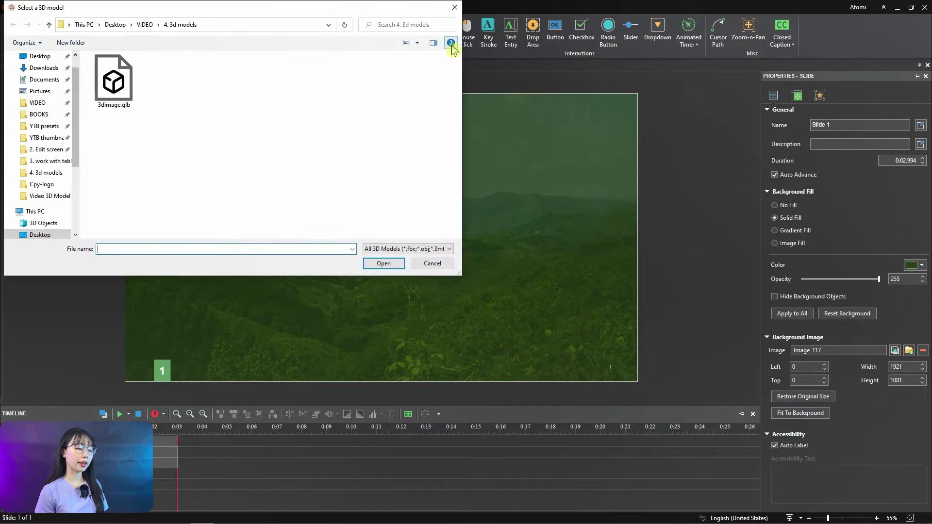
left_click(121, 95)
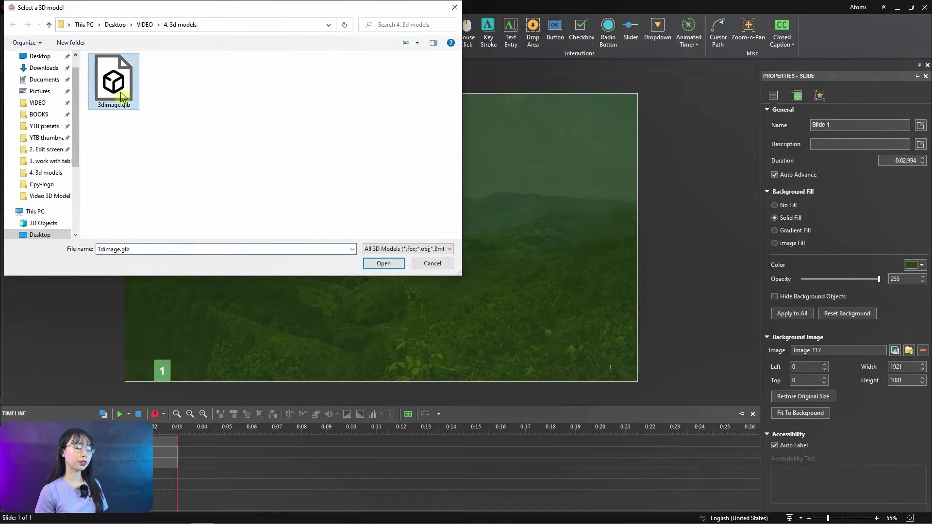
left_click(449, 249)
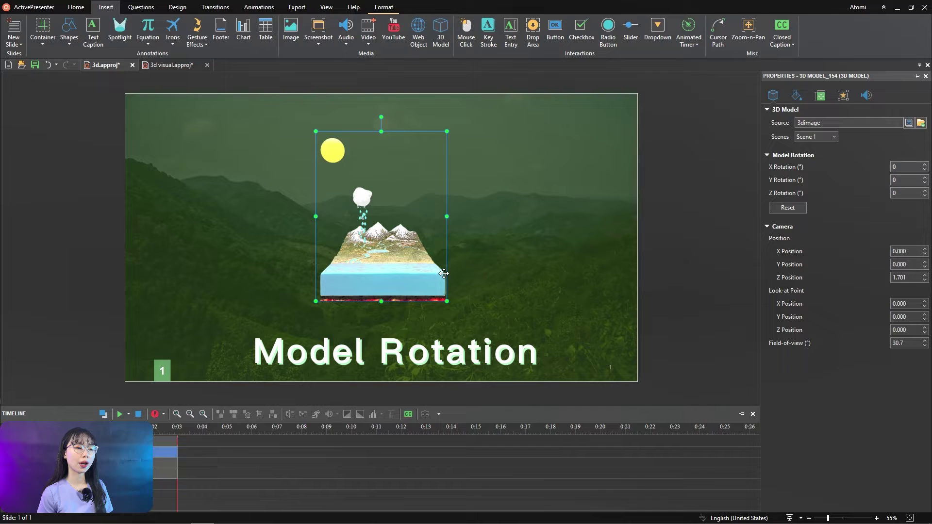
Select the terrain model and tilt its X rotation to 30°.
left_click(532, 278)
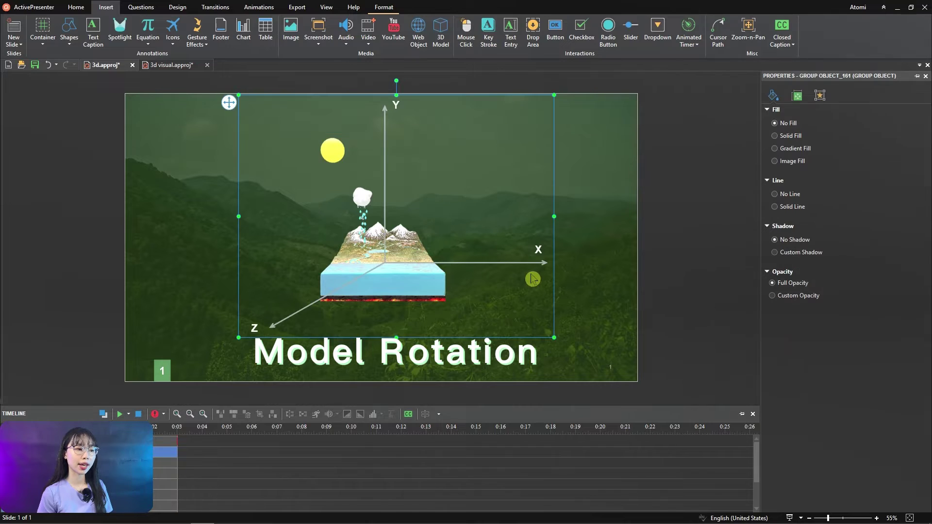
left_click(427, 286)
left_click(771, 99)
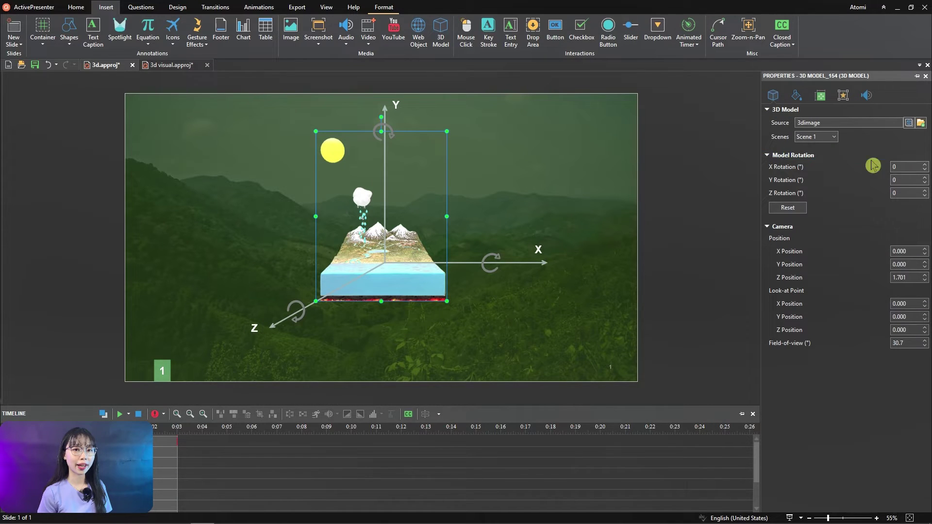
left_click_drag(924, 173, 926, 203)
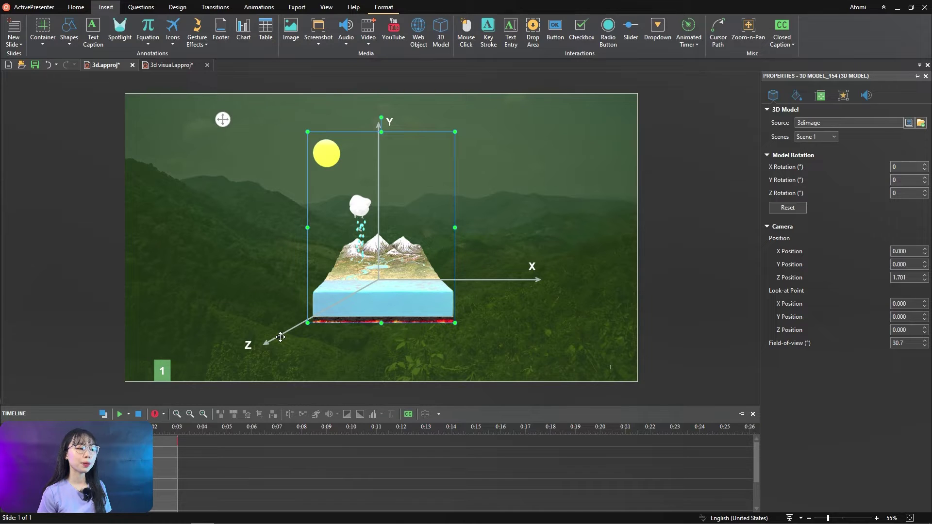
Close the 3d visual.approj project, leaving 3d.approj open.
left_click(284, 340)
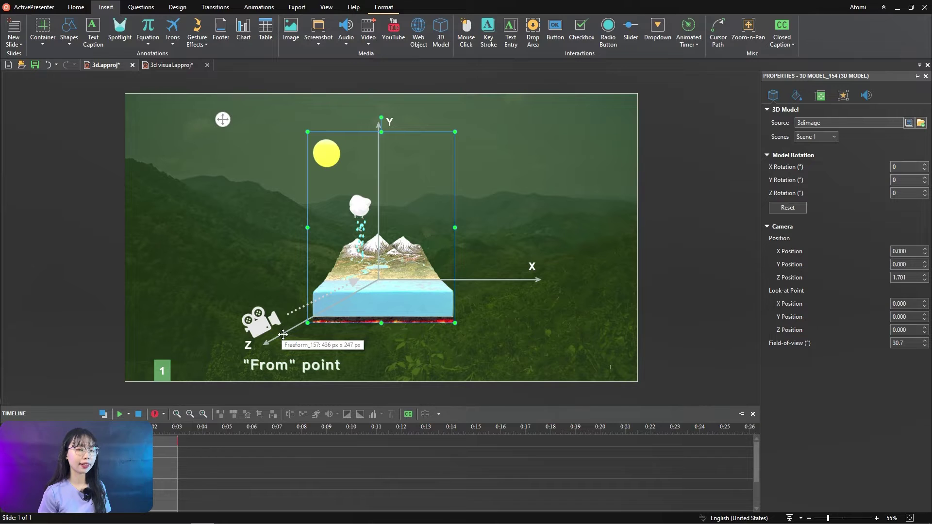
left_click(382, 278)
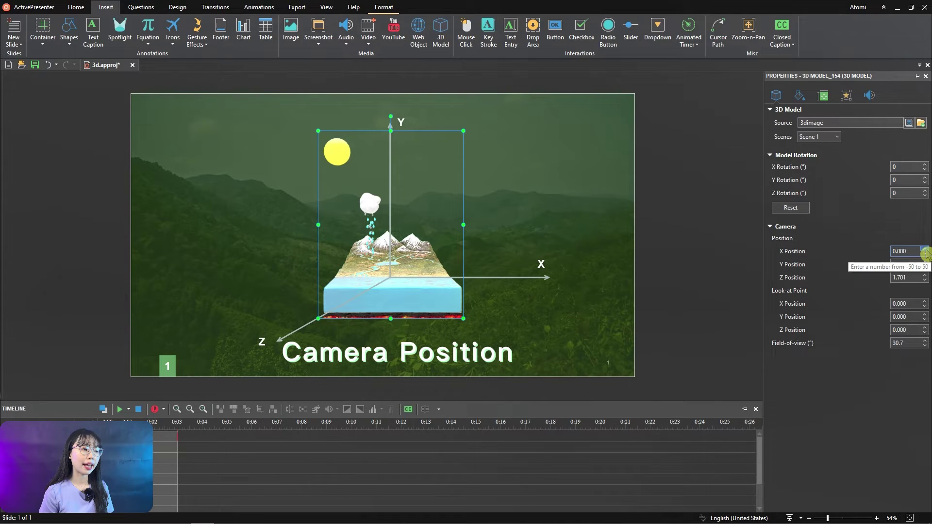
Move the camera X position to 0.400, then step it down to -0.700.
left_click(925, 249)
left_click(926, 249)
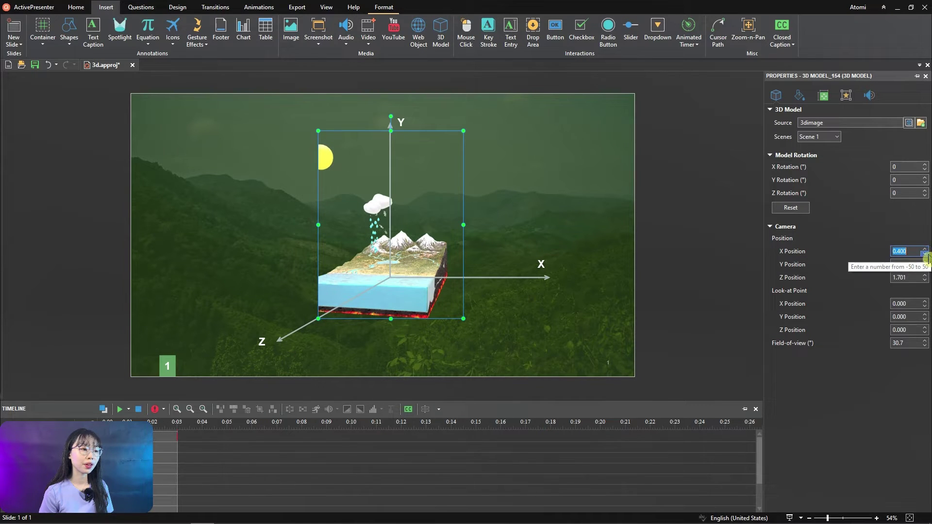
left_click(925, 254)
left_click(925, 254)
left_click(925, 253)
left_click(925, 254)
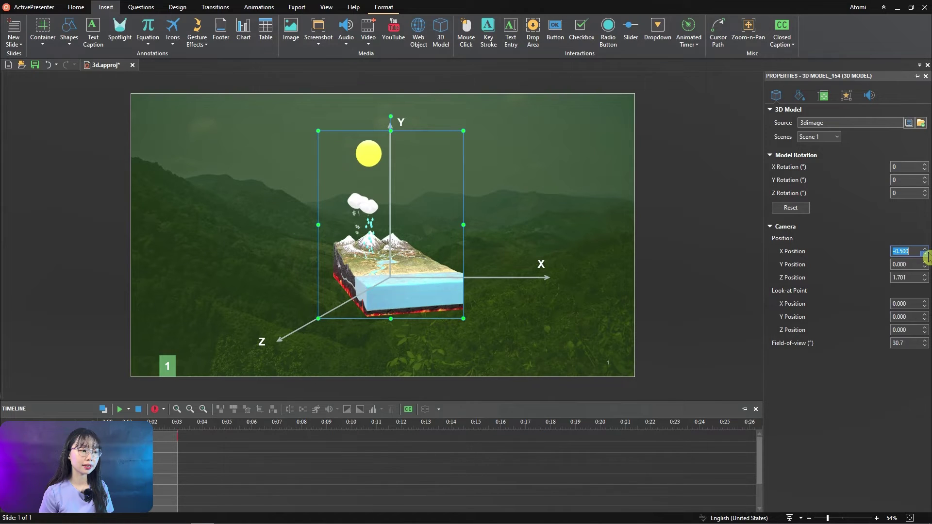
left_click(924, 254)
left_click(925, 254)
Set camera Y to 0.500, then -0.100, and Z to 1.301, then move behind the model.
left_click(925, 262)
left_click(925, 262)
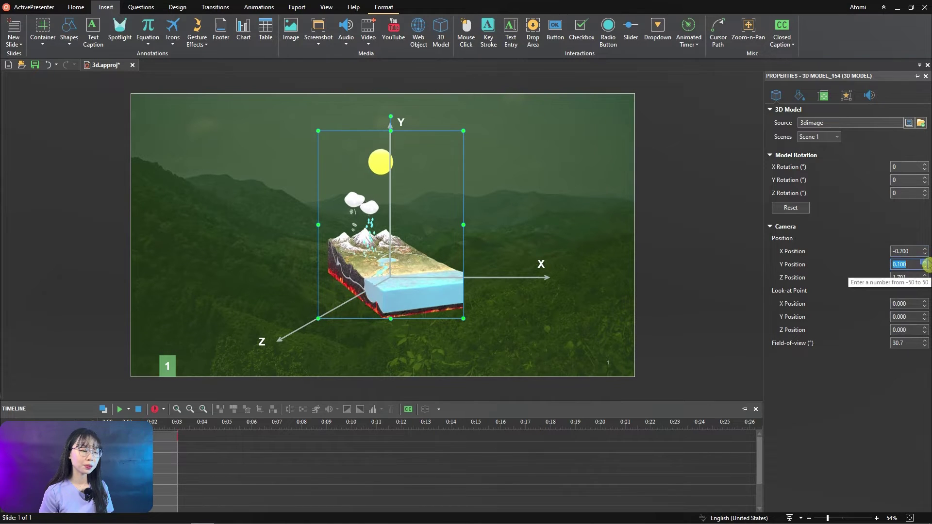
left_click(926, 263)
left_click(925, 262)
left_click(925, 262)
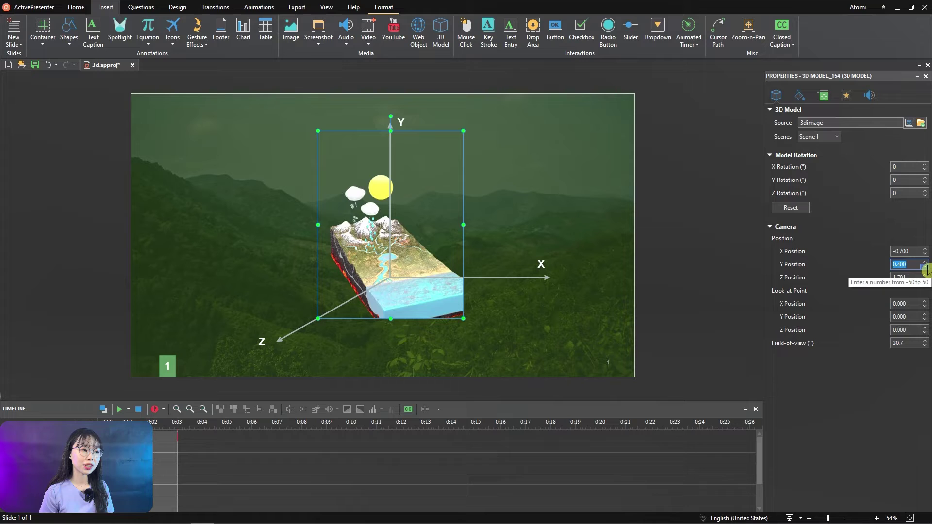
left_click(924, 267)
left_click(925, 267)
left_click(925, 267)
left_click(925, 267)
left_click(925, 267)
left_click(924, 267)
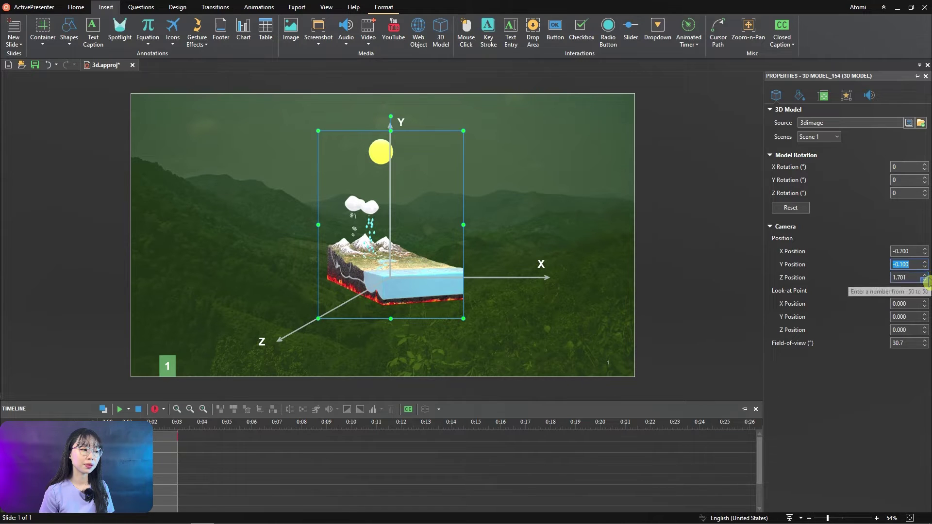
left_click(925, 280)
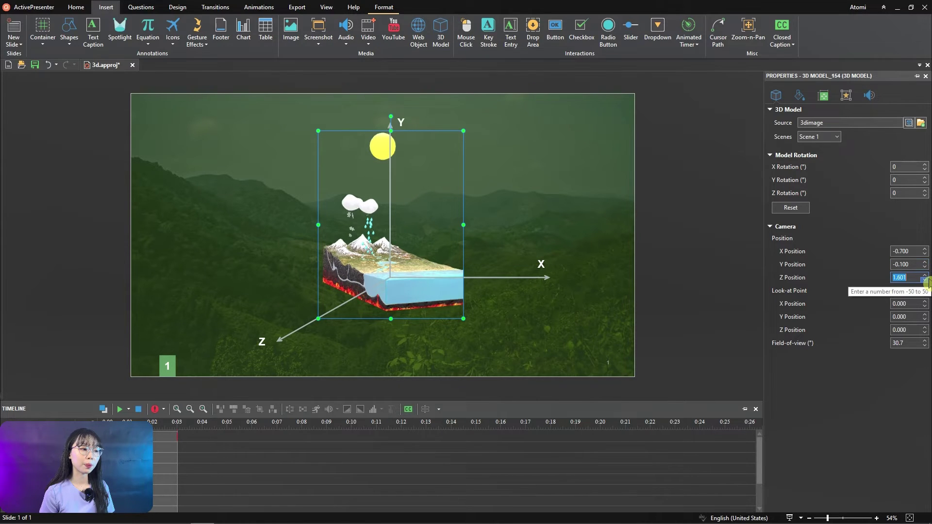
left_click(925, 280)
left_click(925, 280)
left_click(925, 280)
left_click_drag(925, 281, 925, 281)
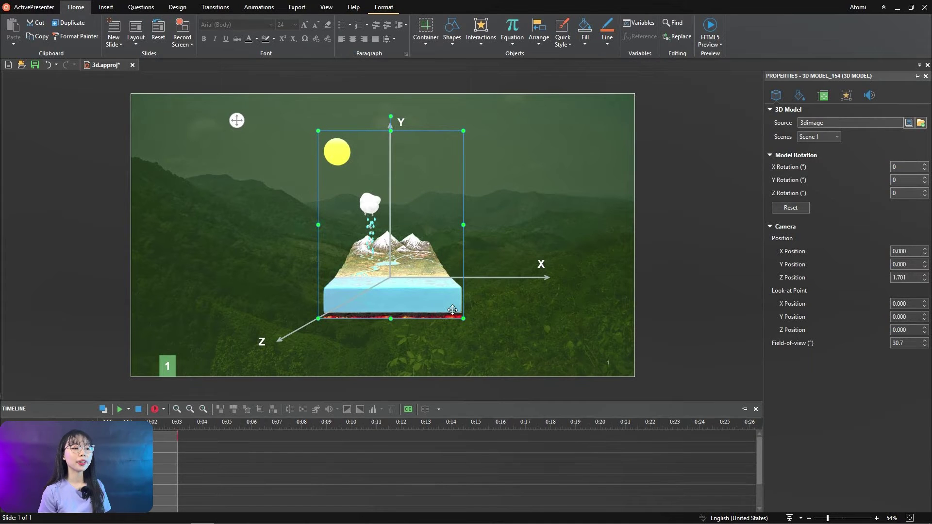
Shift the look-at point X to 0.200 then -0.100, and Y to 0.200 then -0.100.
left_click(925, 302)
left_click(925, 302)
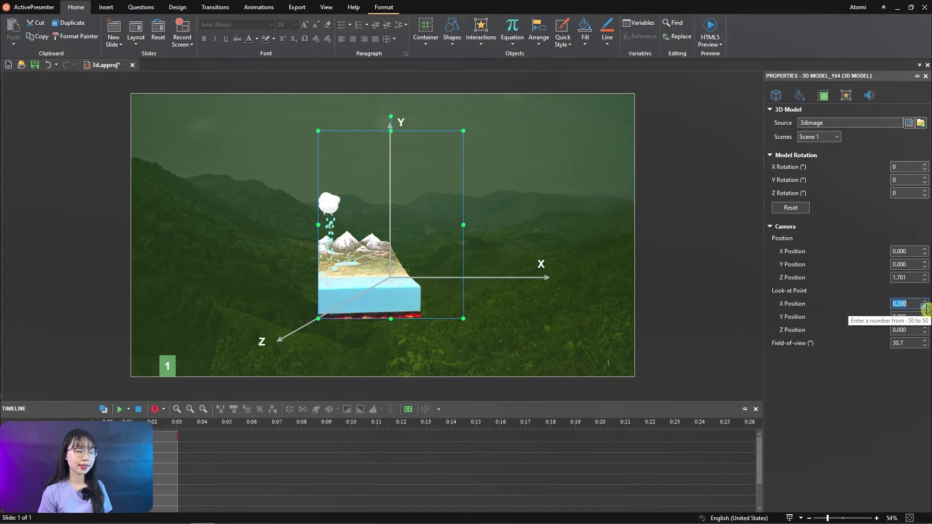
left_click(926, 307)
left_click(925, 306)
left_click(926, 307)
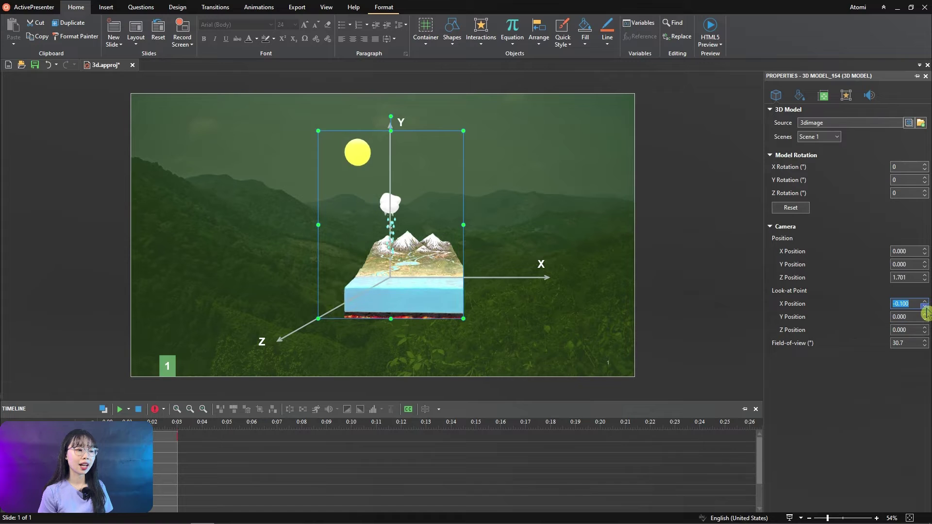
left_click(925, 315)
left_click(926, 315)
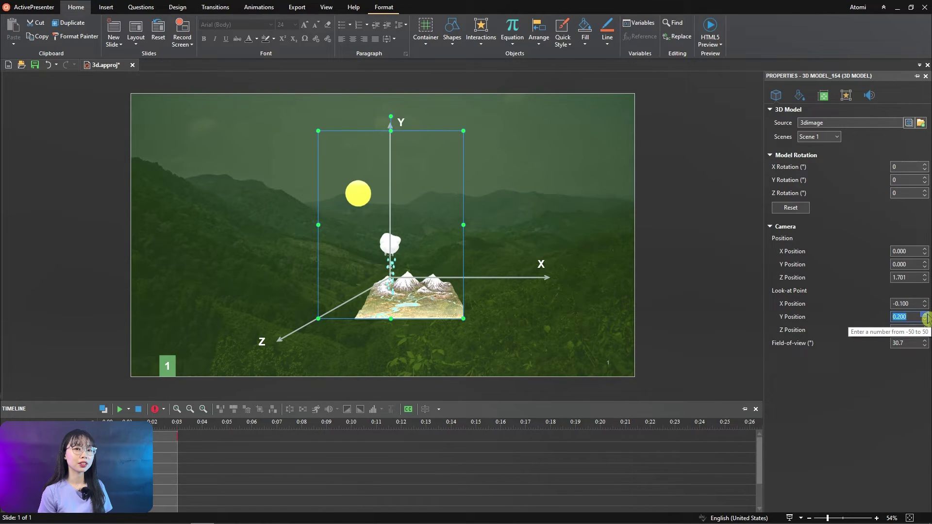
left_click(926, 320)
left_click(925, 321)
left_click(925, 321)
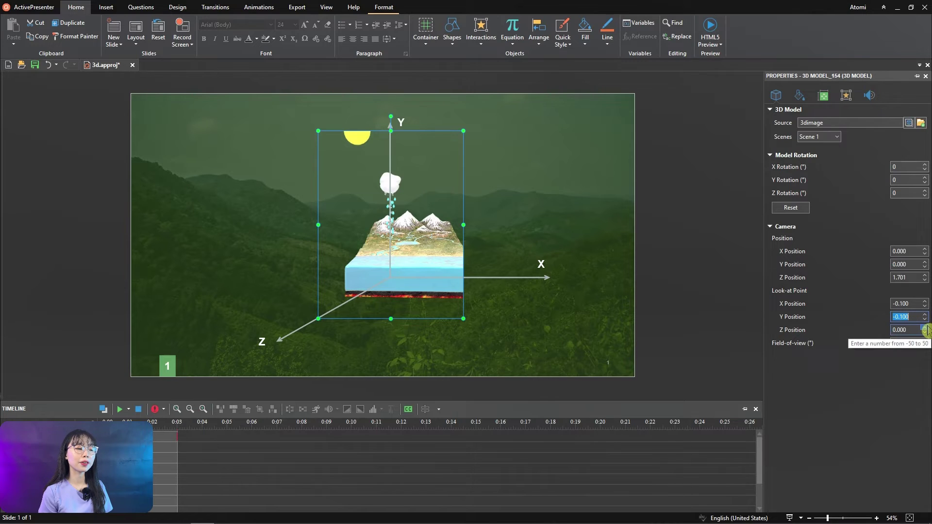
Raise the look-at Z depth to 0.500, lower it into negative values, then raise it to 1.500.
left_click(925, 328)
left_click(925, 328)
left_click(925, 328)
left_click(926, 328)
left_click(925, 328)
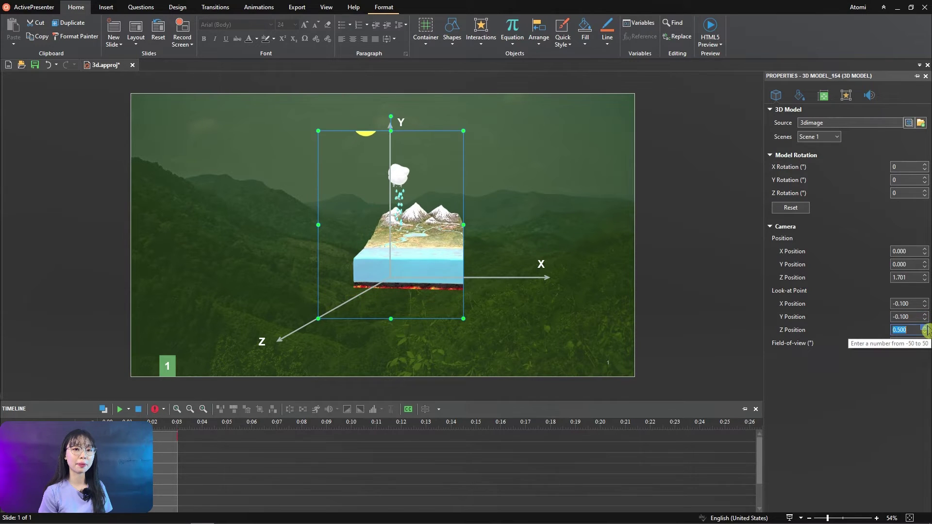
left_click(925, 333)
left_click(925, 333)
left_click(925, 333)
left_click(925, 333)
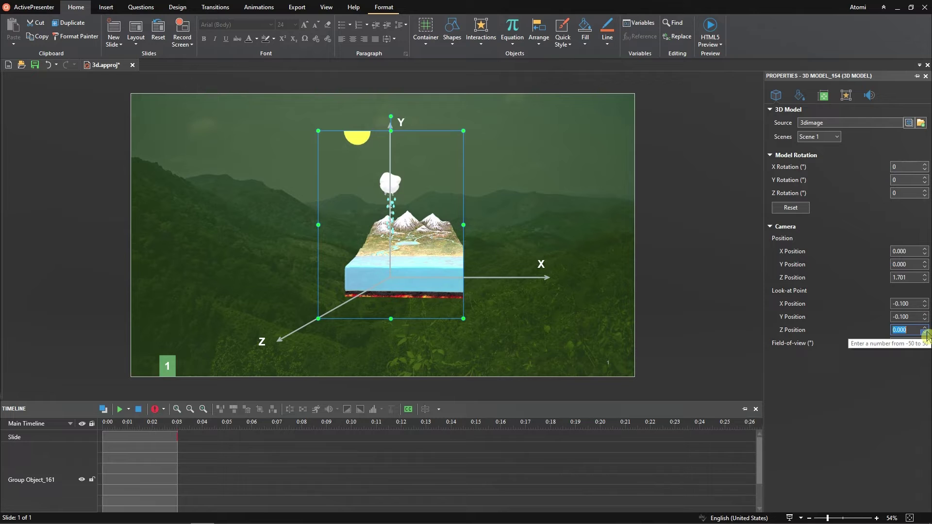
left_click(925, 333)
left_click(925, 332)
left_click(925, 333)
left_click(926, 333)
left_click(926, 333)
left_click(925, 333)
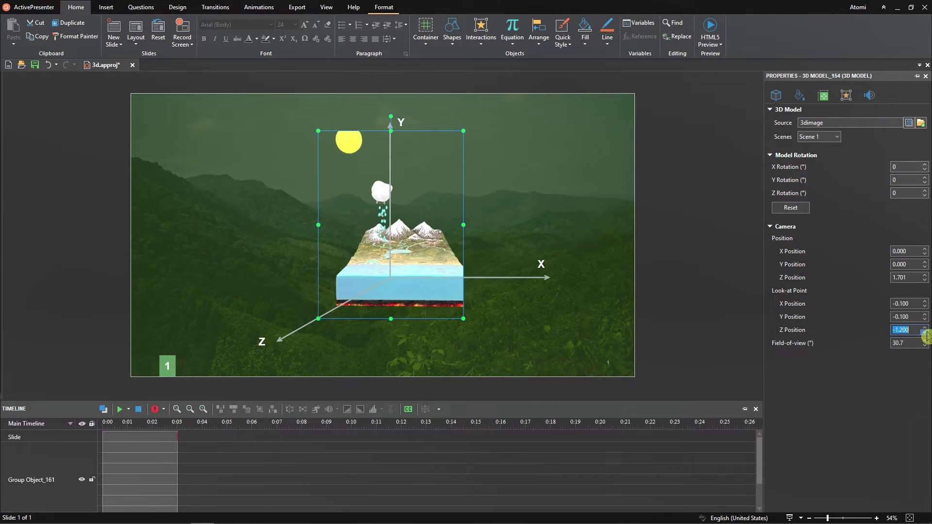
left_click(925, 333)
left_click(926, 333)
left_click(925, 333)
left_click(925, 333)
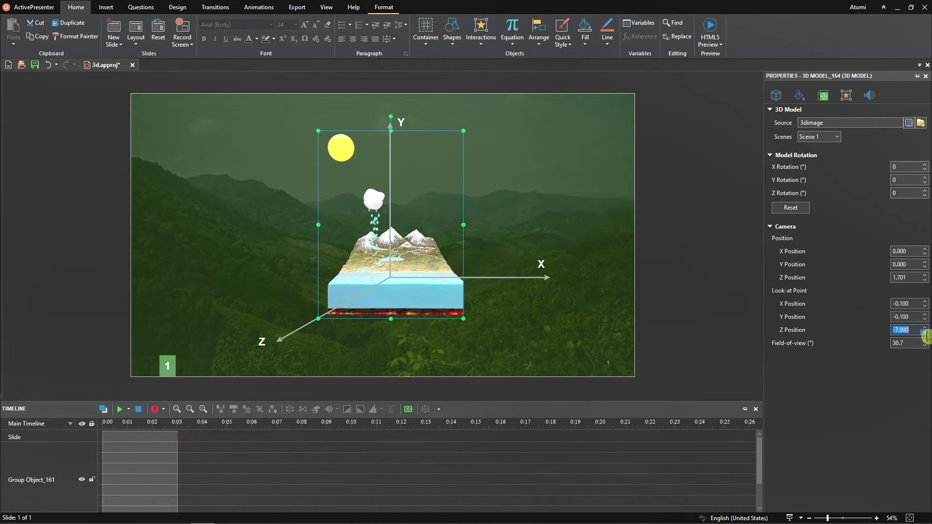
left_click(925, 333)
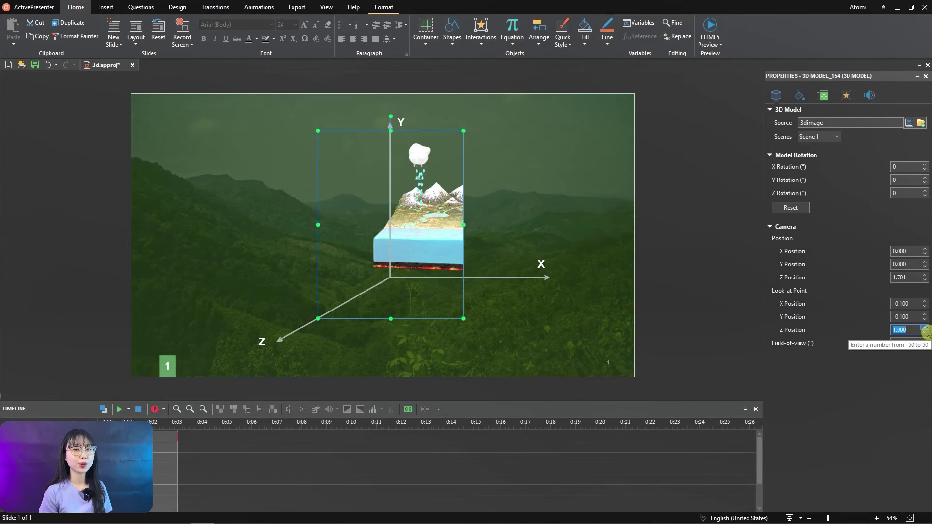
left_click(925, 330)
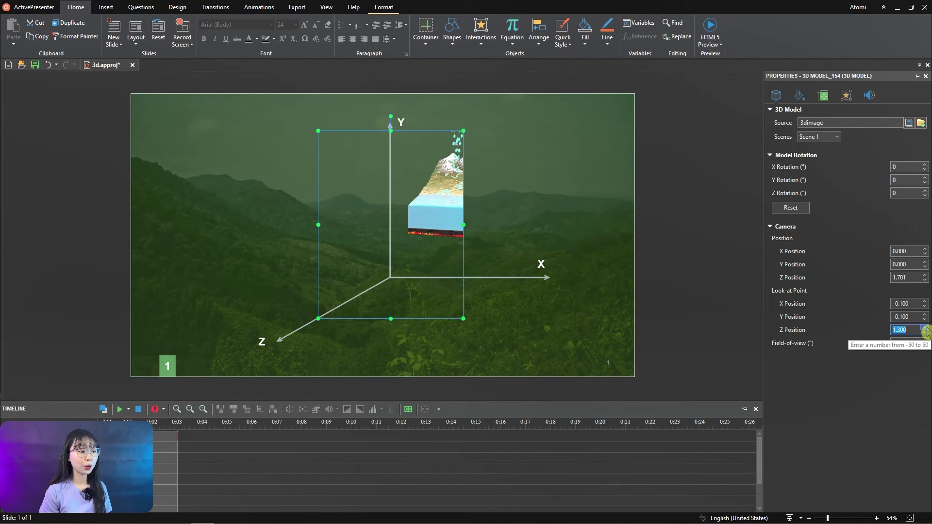
left_click(925, 329)
left_click(925, 328)
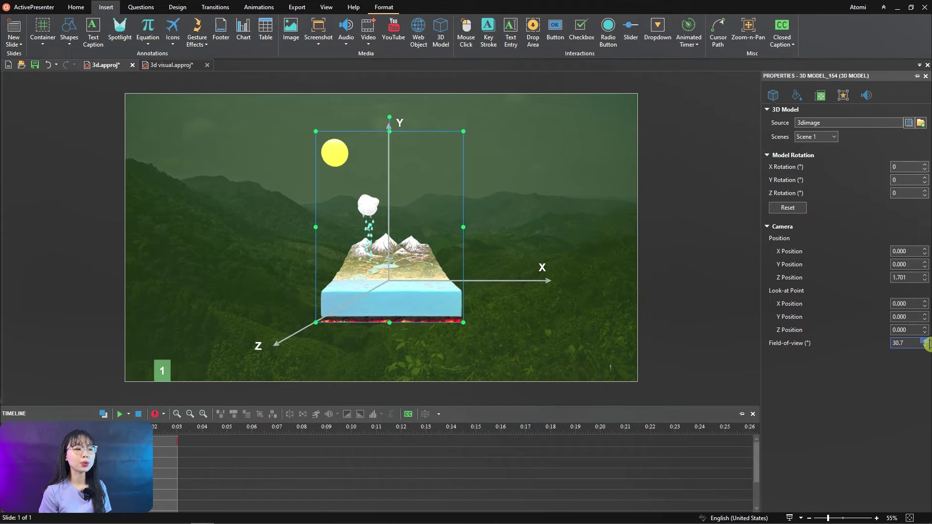
Step the camera field of view from 50.7° down to 10.7°, ending at 40.7°.
left_click(925, 342)
left_click(925, 341)
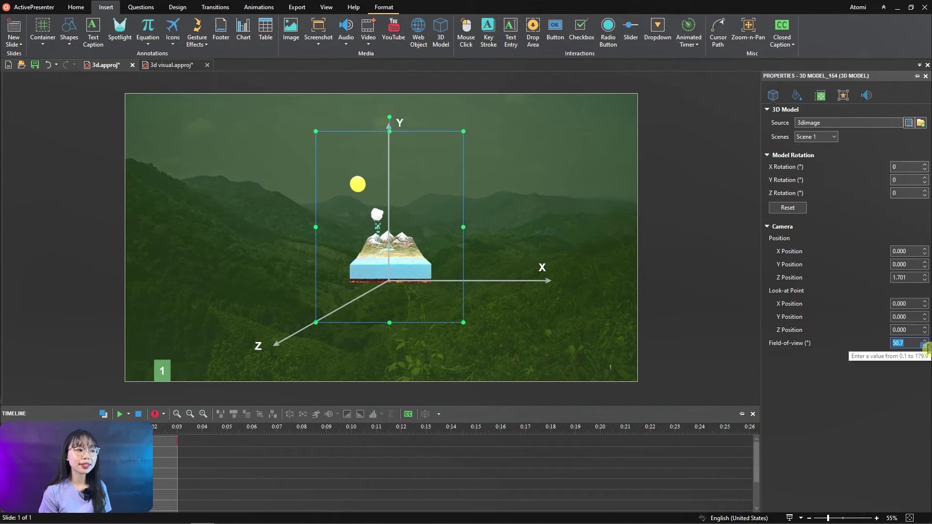
left_click(925, 345)
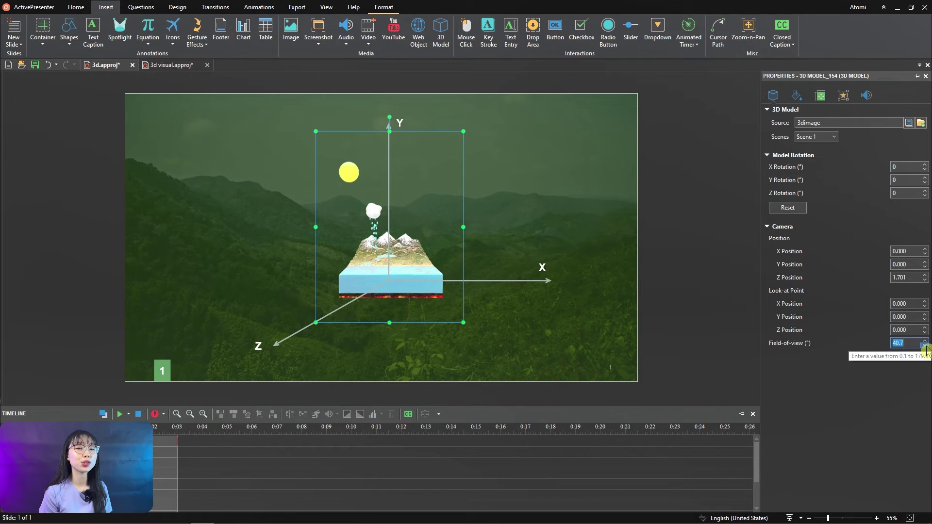
left_click(925, 345)
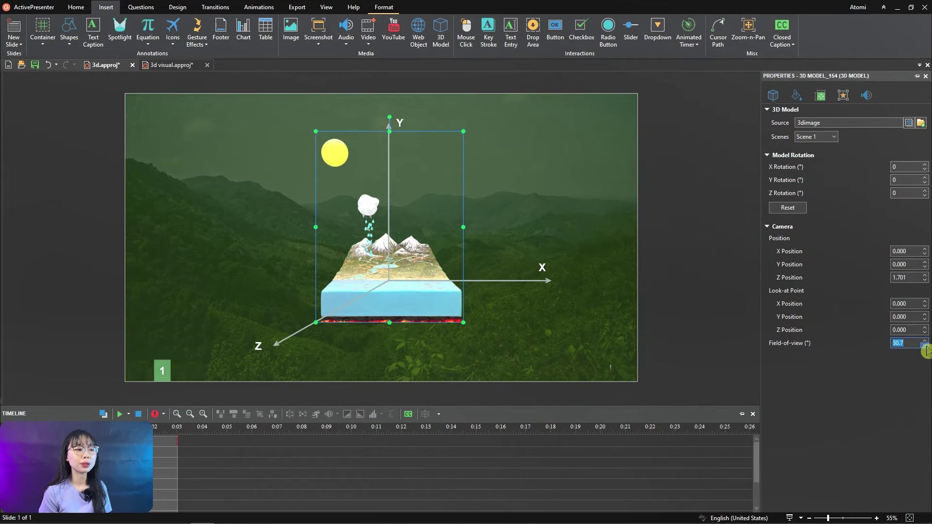
left_click(925, 345)
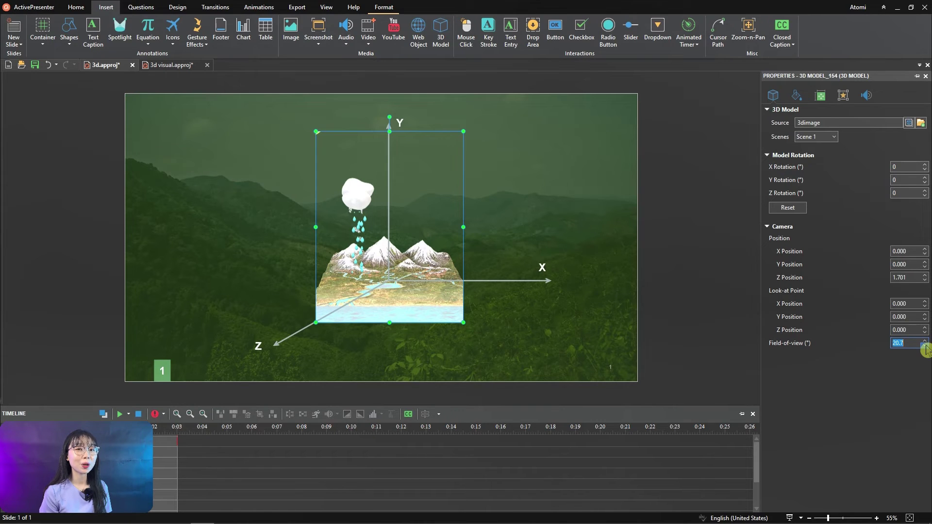
left_click(925, 345)
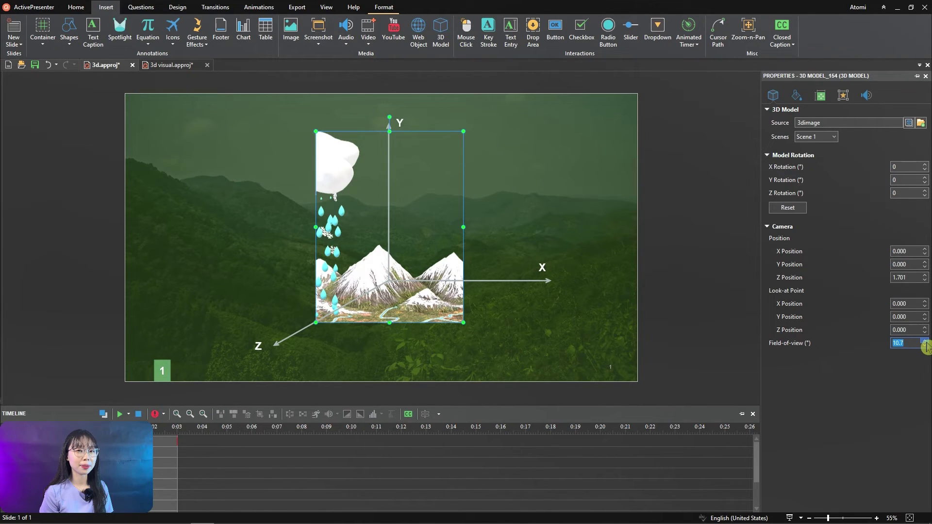
scroll(926, 345, "up", 1)
scroll(926, 345, "up", 2)
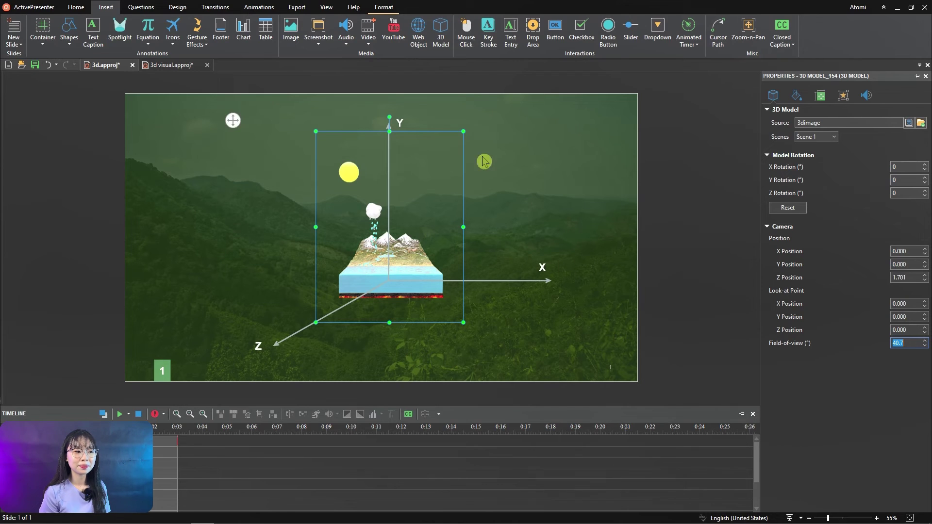
Reset the model to its default 3D view, then switch to and preview the Scene 2 animation.
left_click(391, 10)
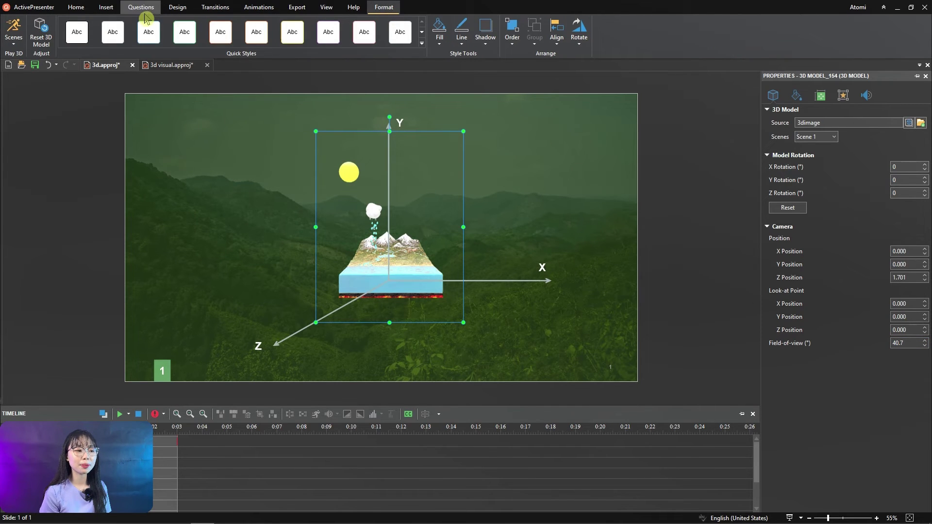
left_click(51, 44)
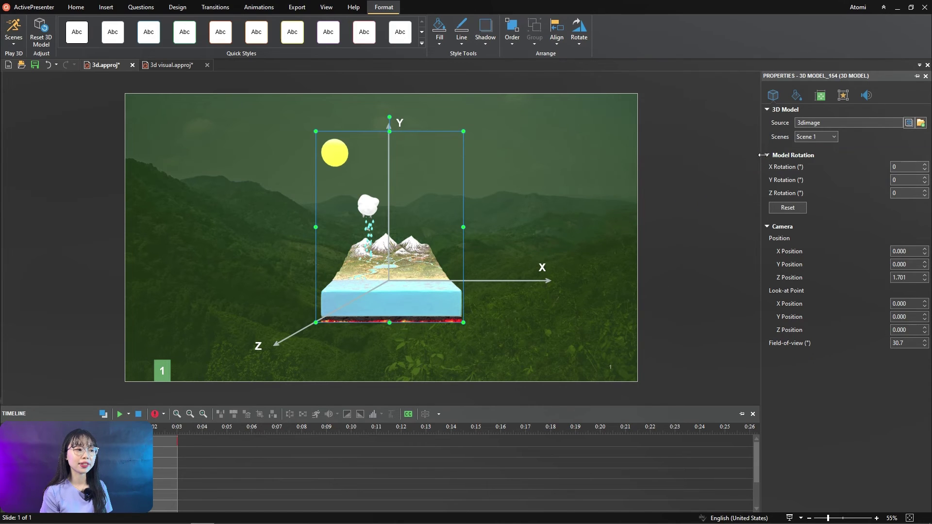
left_click(836, 138)
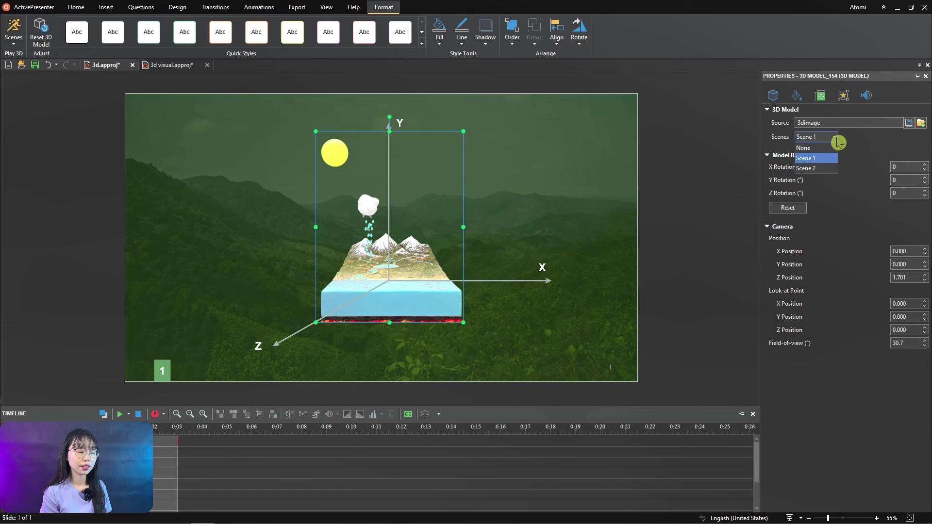
left_click(835, 169)
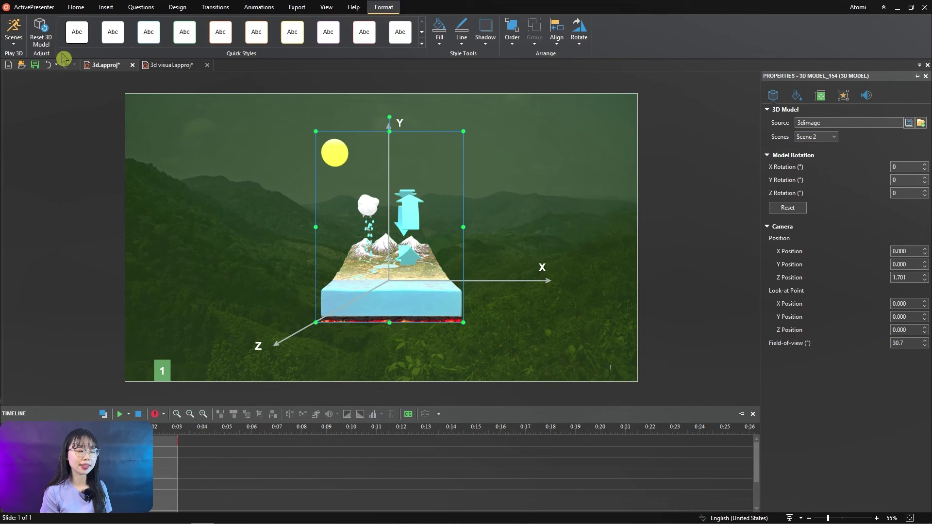
left_click(16, 43)
left_click(71, 97)
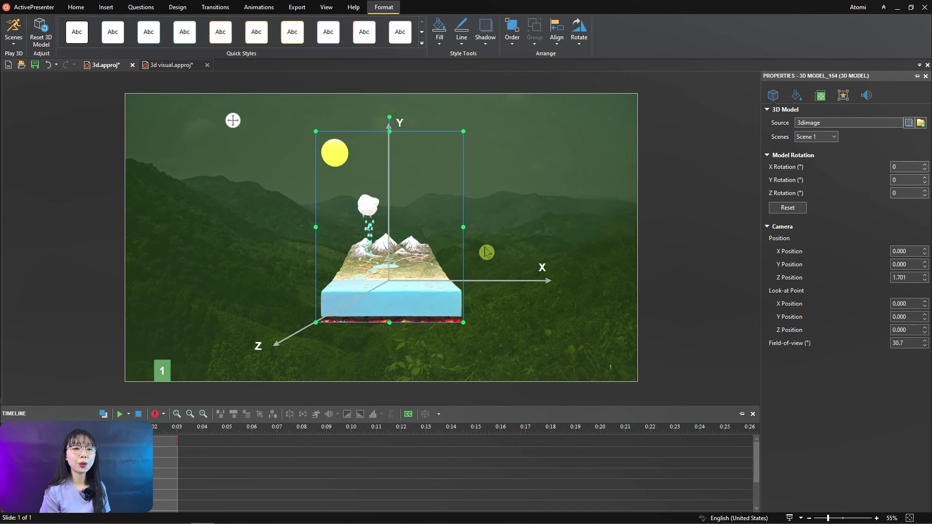
Open the HTML5 preview and drag the island model to rotate it in the browser.
left_click(298, 9)
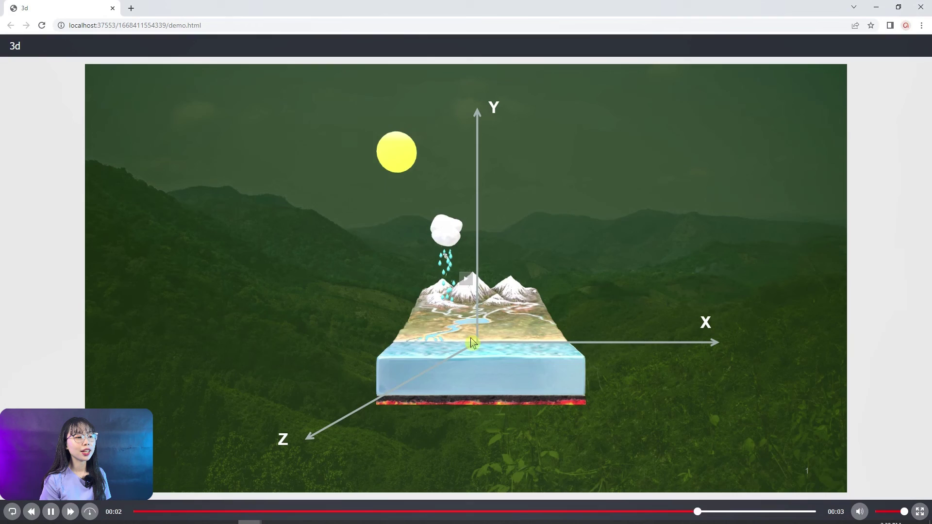
mouse_move(488, 346)
left_mouse_down()
mouse_move(517, 336)
mouse_move(526, 312)
mouse_move(480, 330)
mouse_move(418, 325)
mouse_move(440, 336)
mouse_move(501, 337)
left_mouse_up()
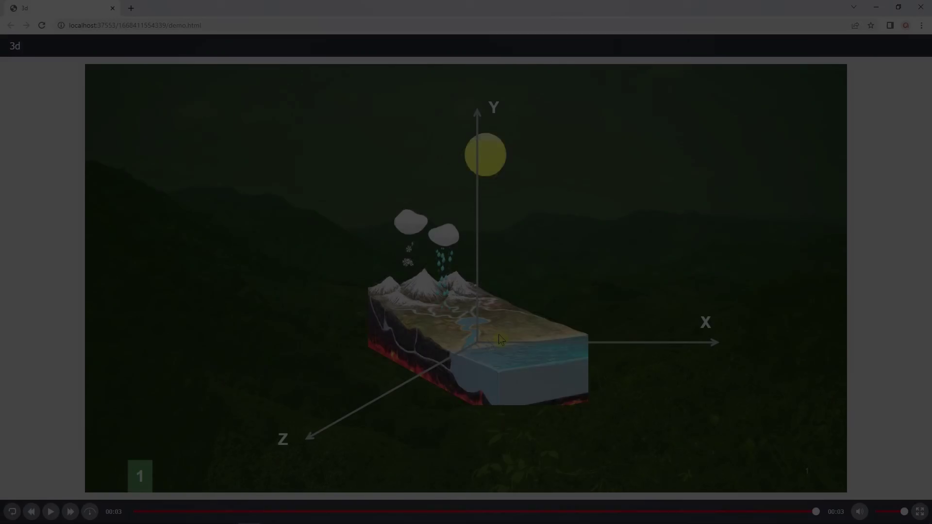